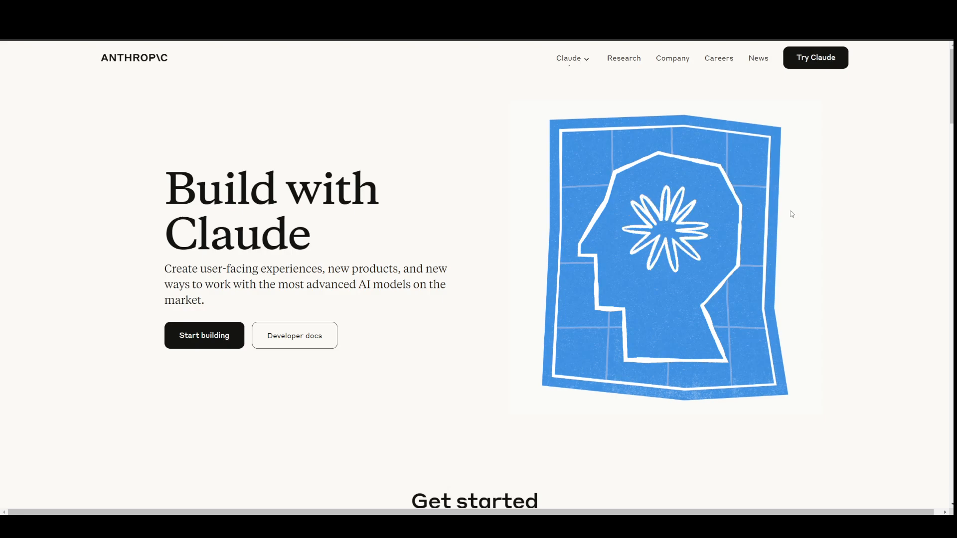
- Start building from the Build with Claude page and open the API keys page in the Anthropic Console
click(197, 340)
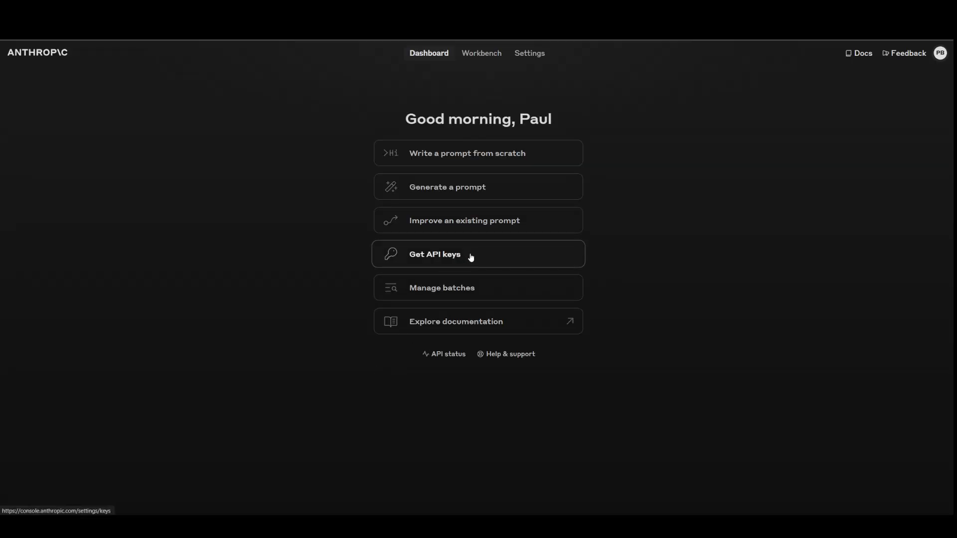
click(447, 259)
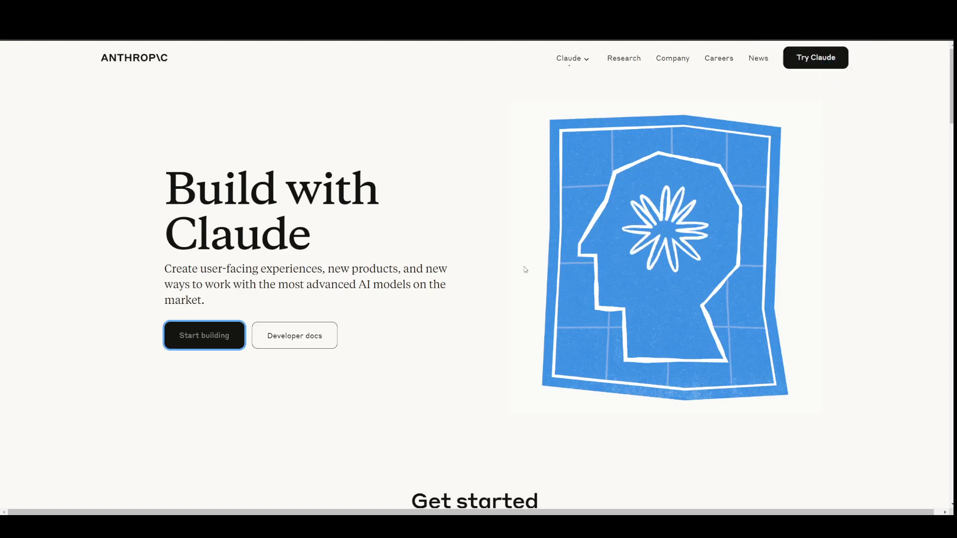
- Open the developer docs' API Reference and examine the curl example's endpoint URL, request headers and JSON body
click(309, 345)
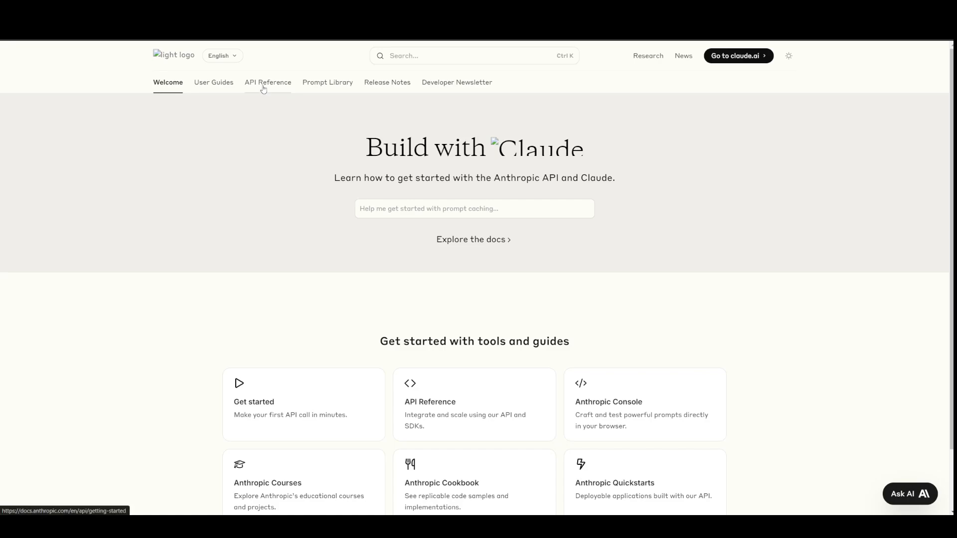
click(264, 88)
scroll(474, 361, down, 3)
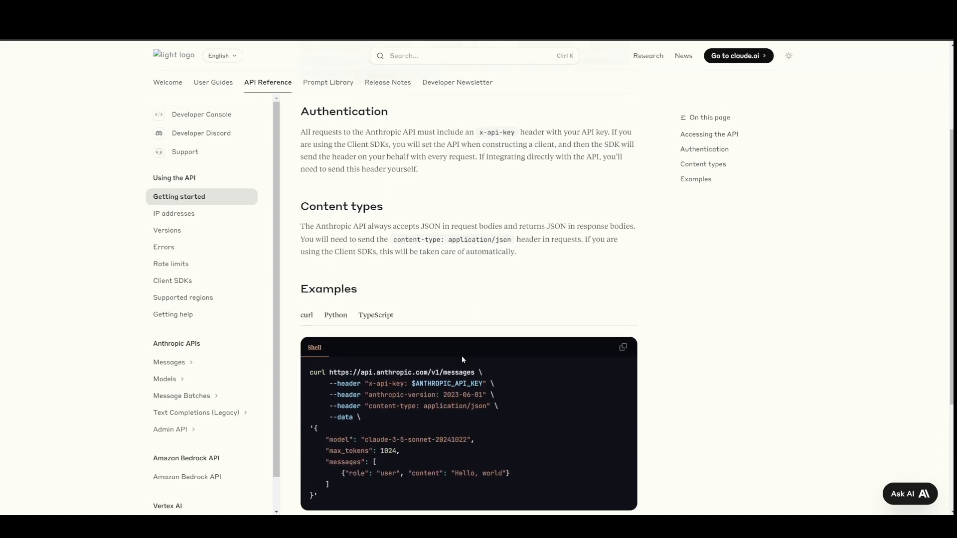
scroll(456, 357, down, 2)
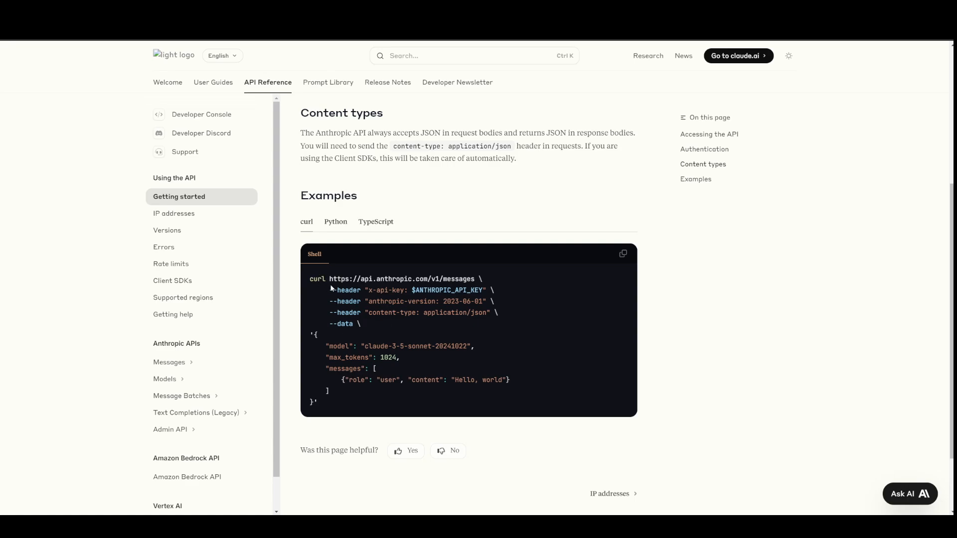
drag(331, 288, 510, 316)
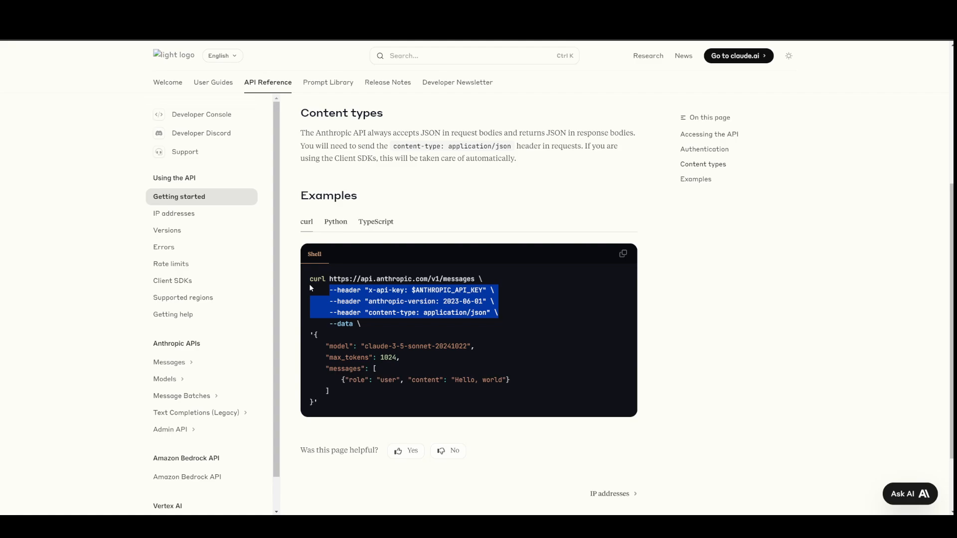
drag(329, 278, 475, 276)
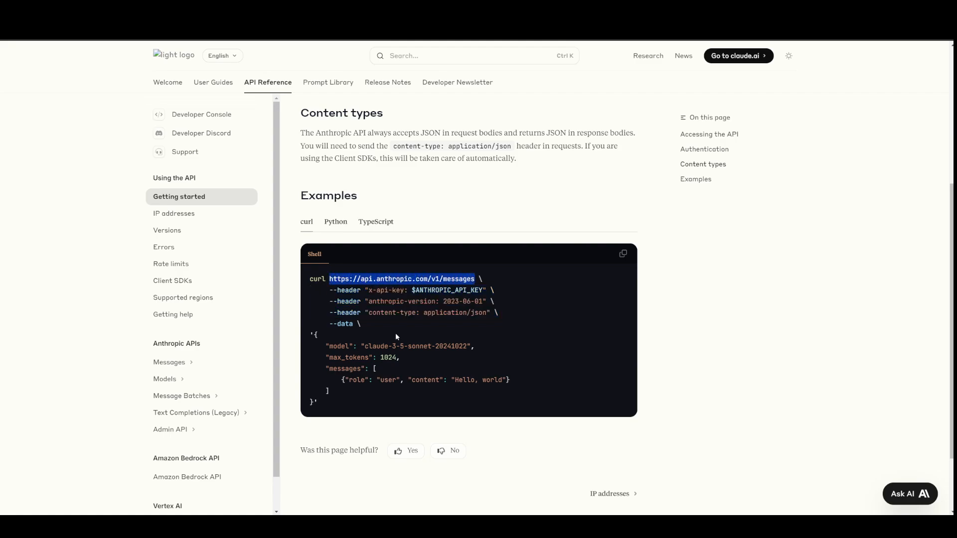
drag(314, 334, 356, 412)
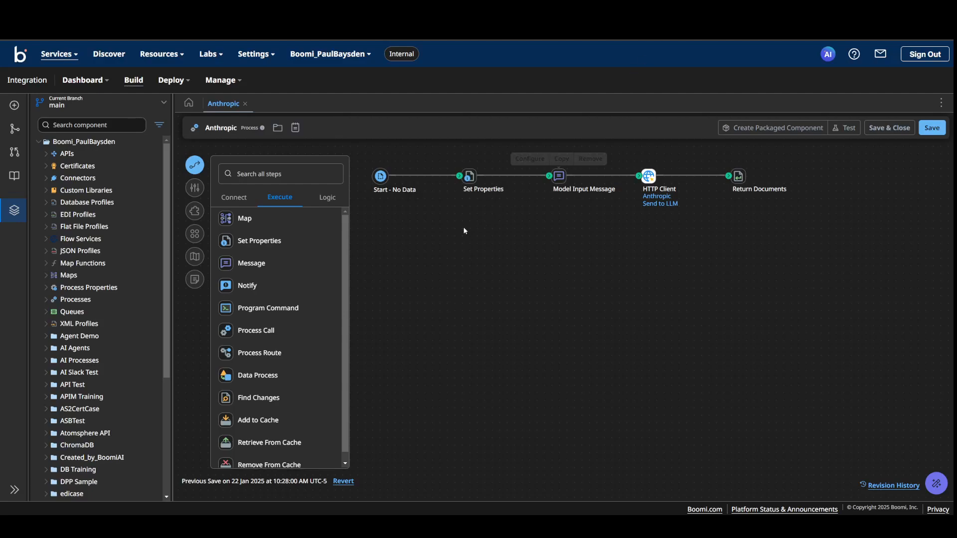
- Switch to the Anthropic process in Boomi and check the value of the data property in the Set Properties step
click(468, 175)
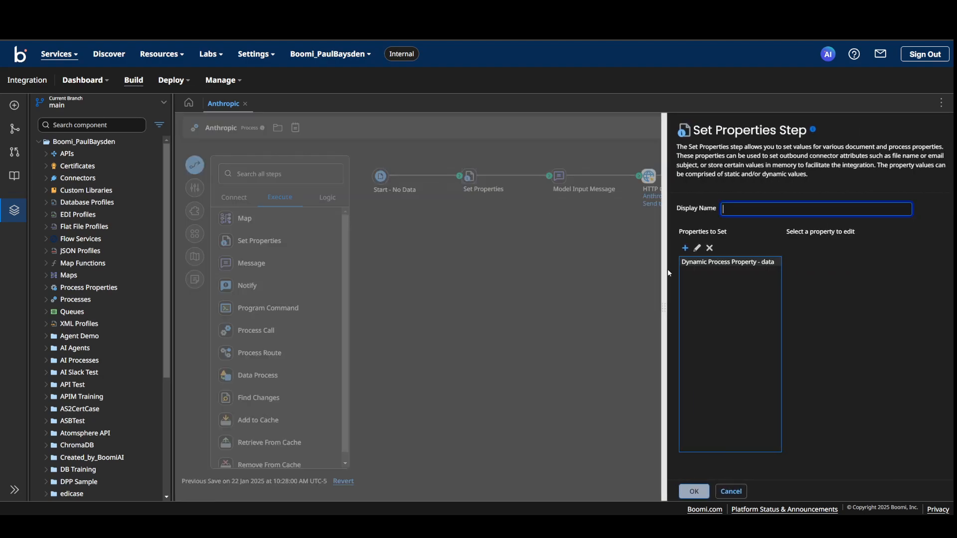
click(691, 261)
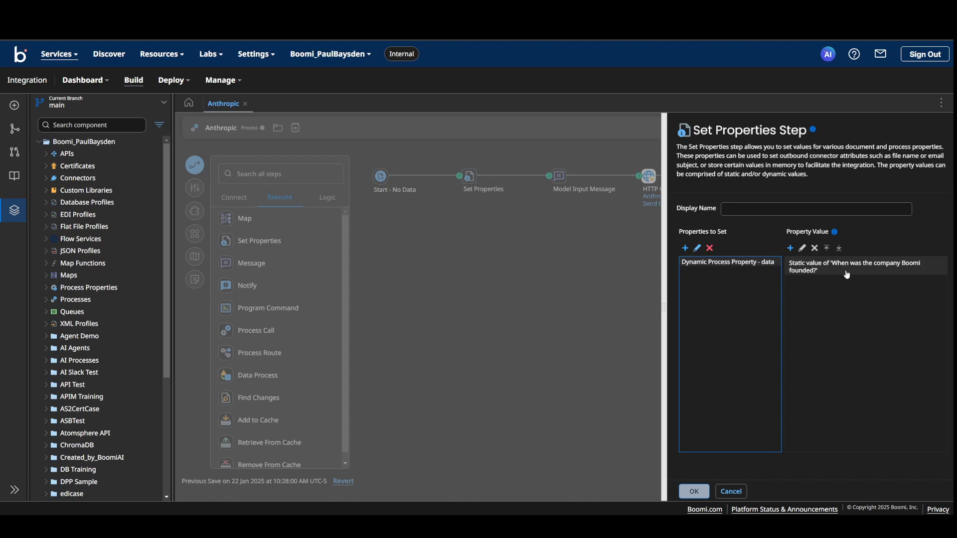
click(548, 308)
- Review the Model Input Message step's JSON body, including the system and user content placeholders and their variables, and close the step
click(558, 176)
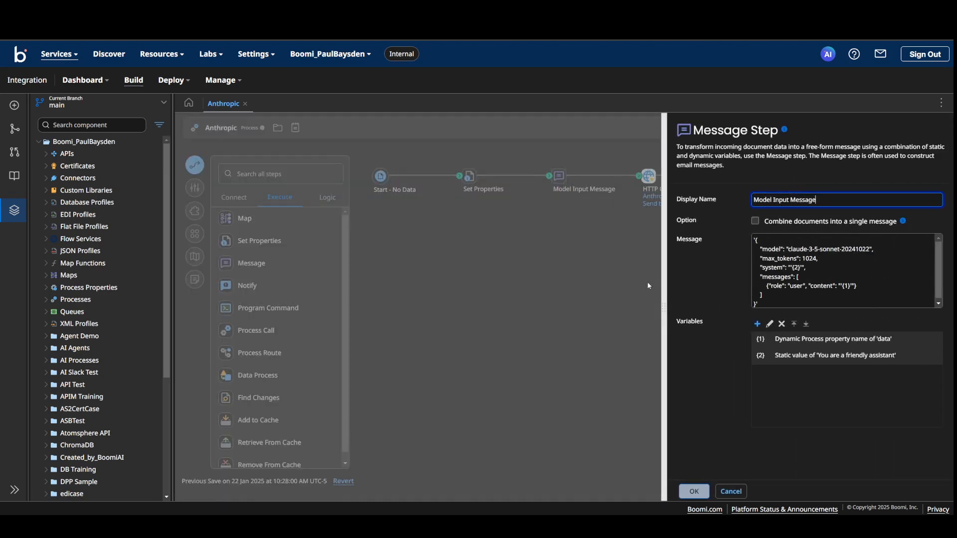
click(758, 282)
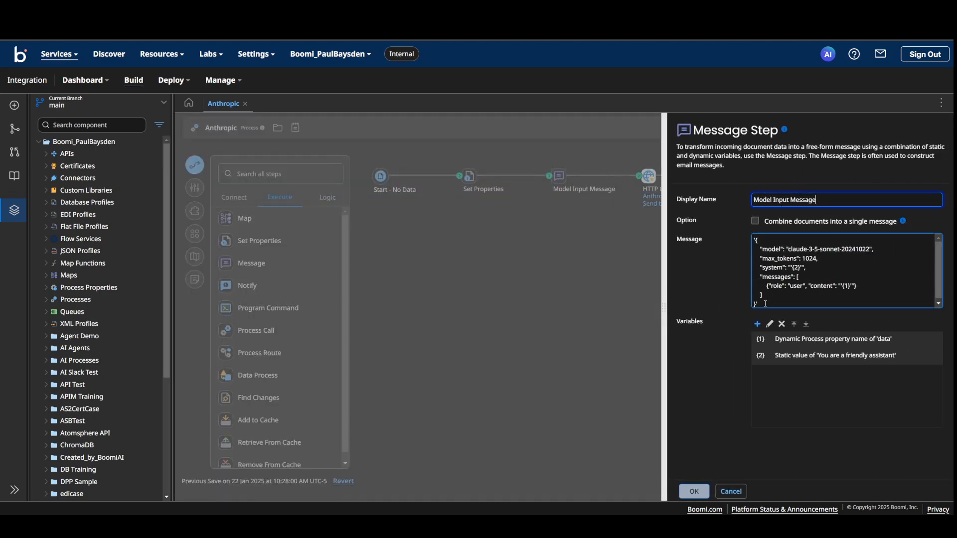
drag(765, 303, 747, 247)
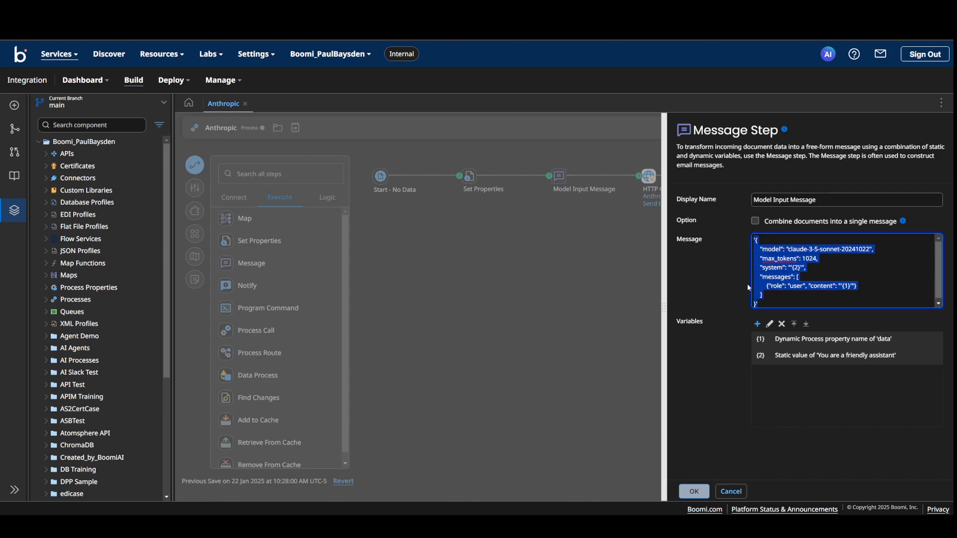
click(782, 293)
drag(806, 268, 760, 268)
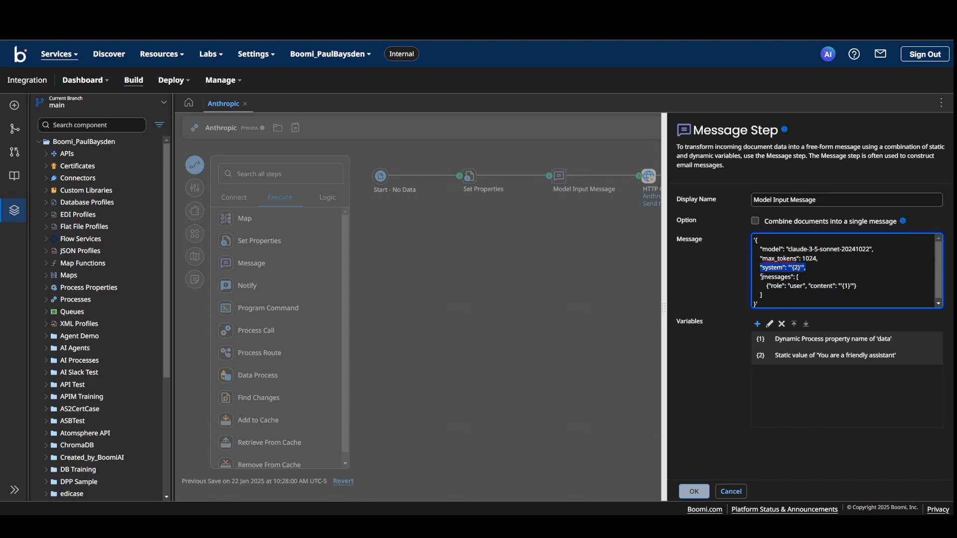
drag(764, 285, 858, 287)
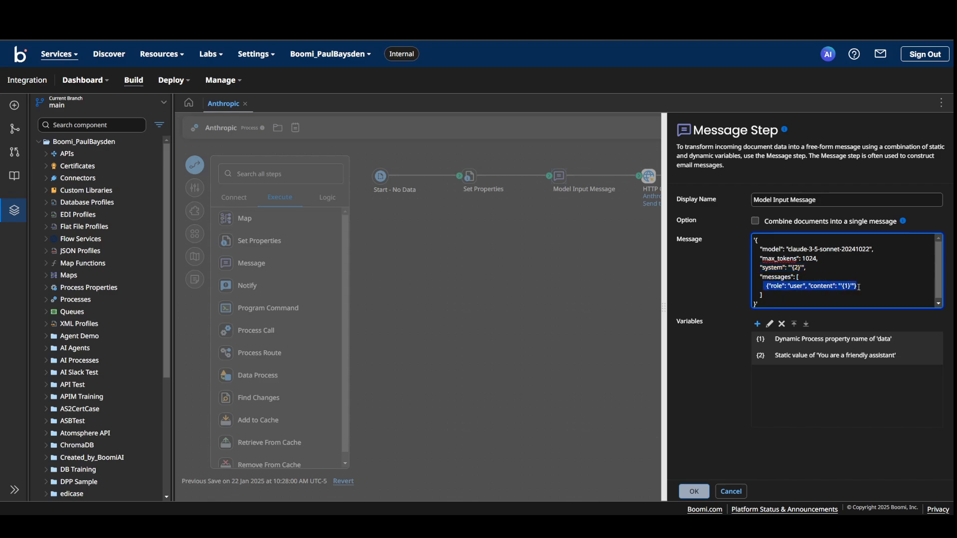
click(849, 287)
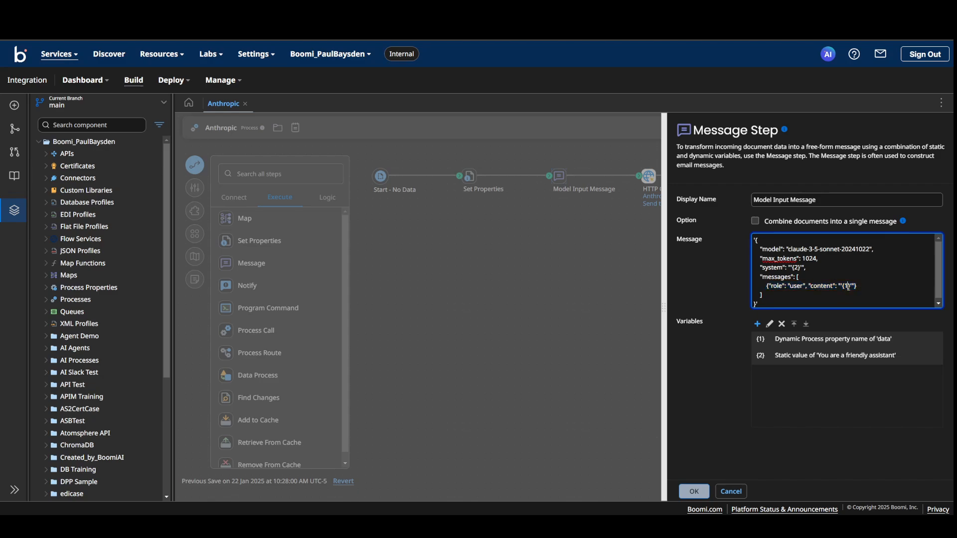
text(1)
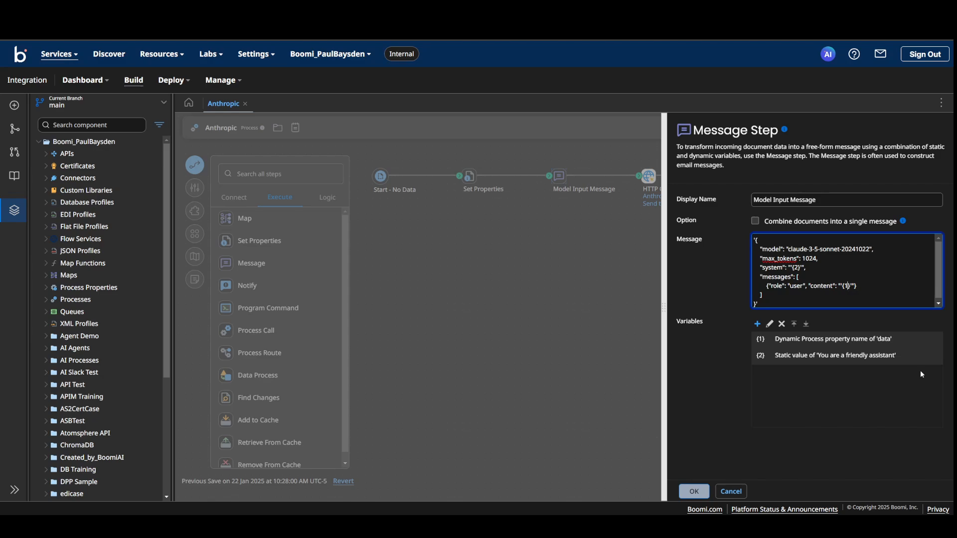
click(692, 492)
- Inspect the URL and authentication type of the HTTP Client's Anthropic connection and close the connection
mouse_move(653, 188)
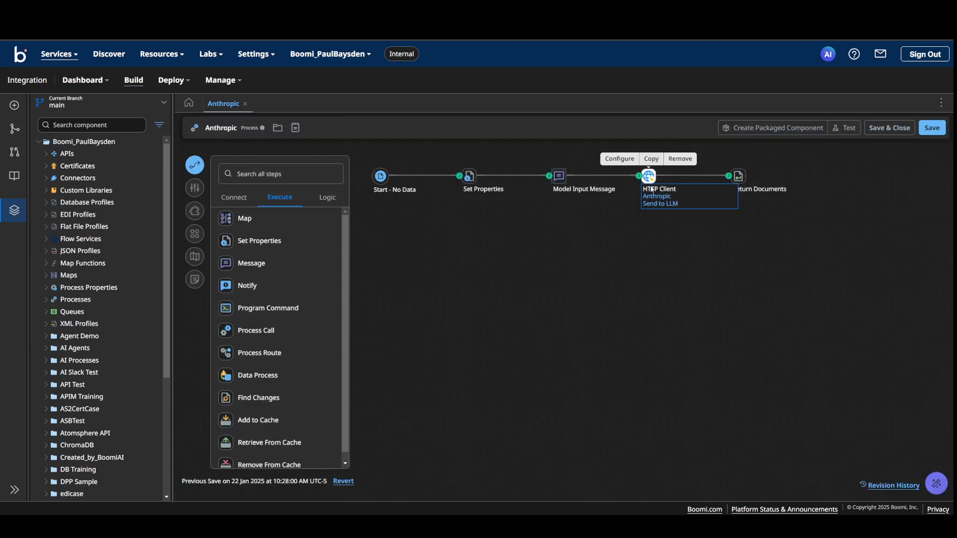
click(656, 196)
click(359, 199)
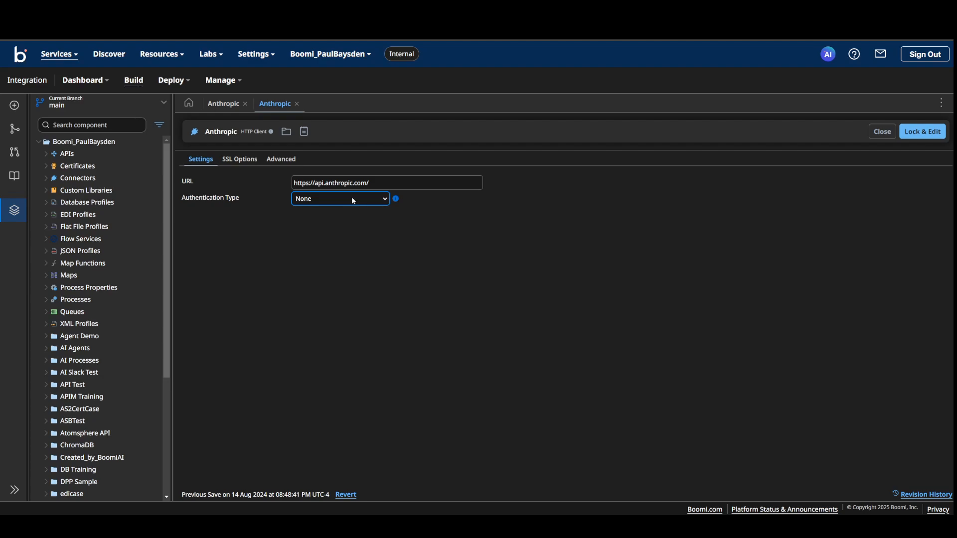
click(377, 185)
drag(369, 183, 293, 183)
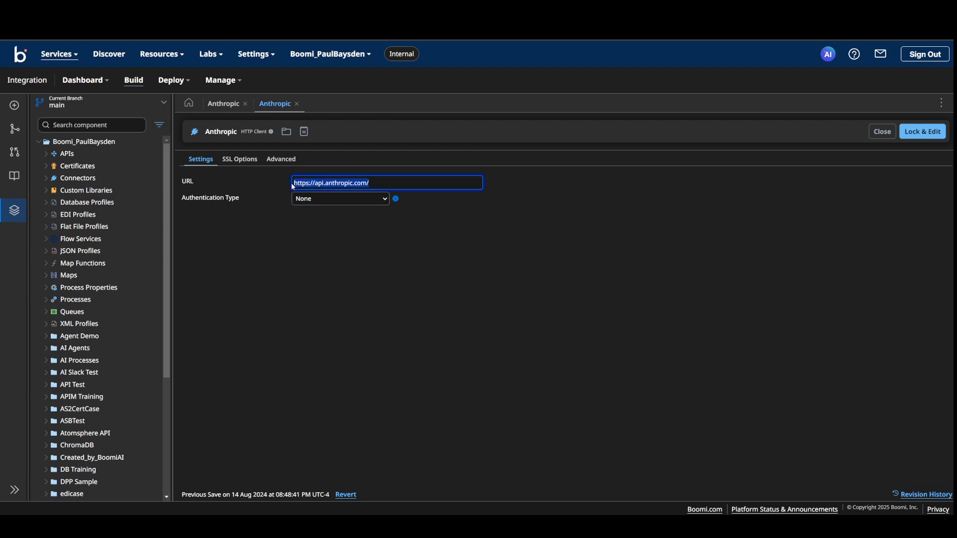
click(297, 103)
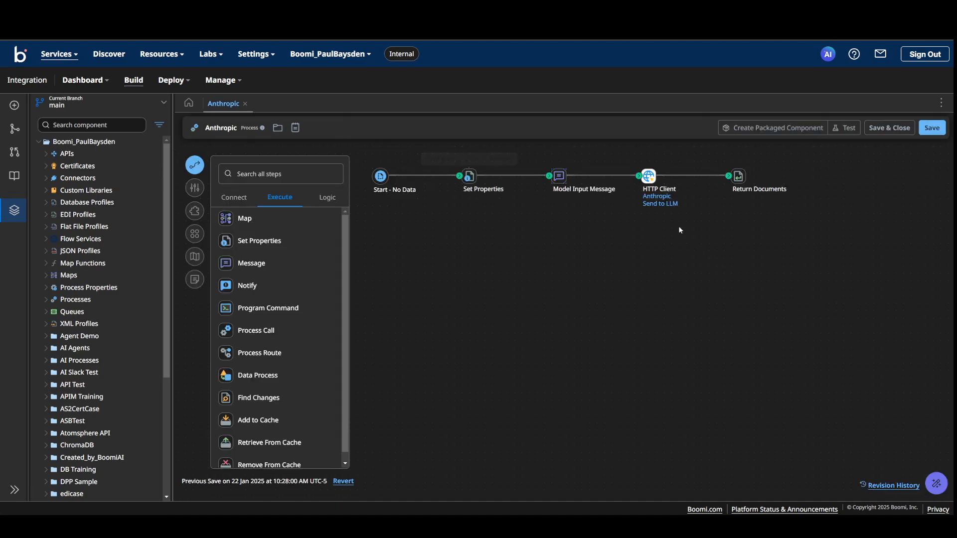
- Inspect the Send to LLM operation's request headers, resource path and HTTP method, and check the HTTP Client step's general settings
click(655, 210)
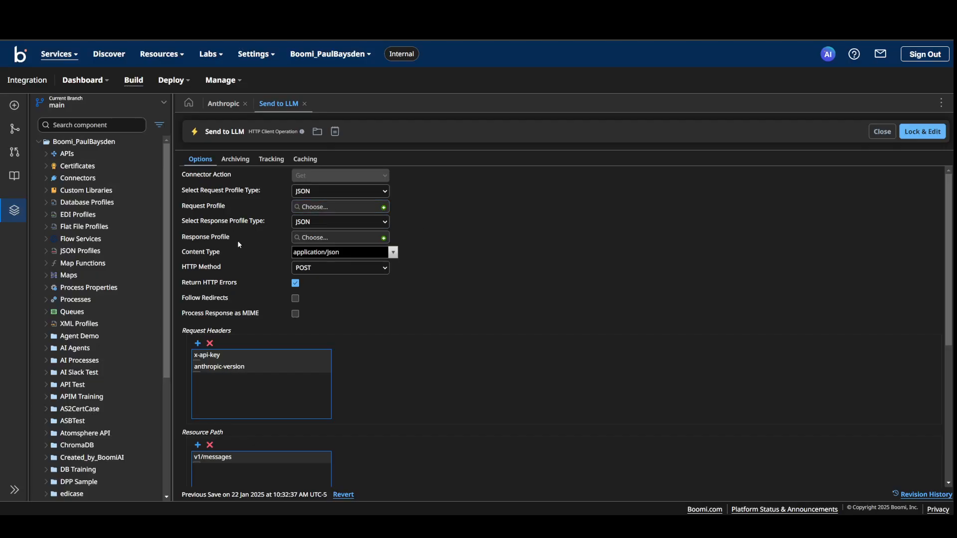
click(219, 359)
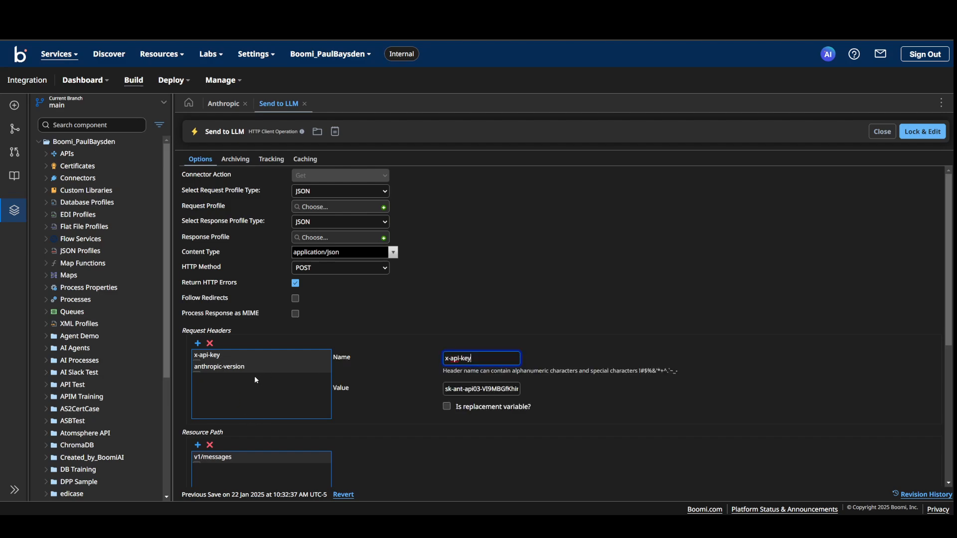
click(239, 368)
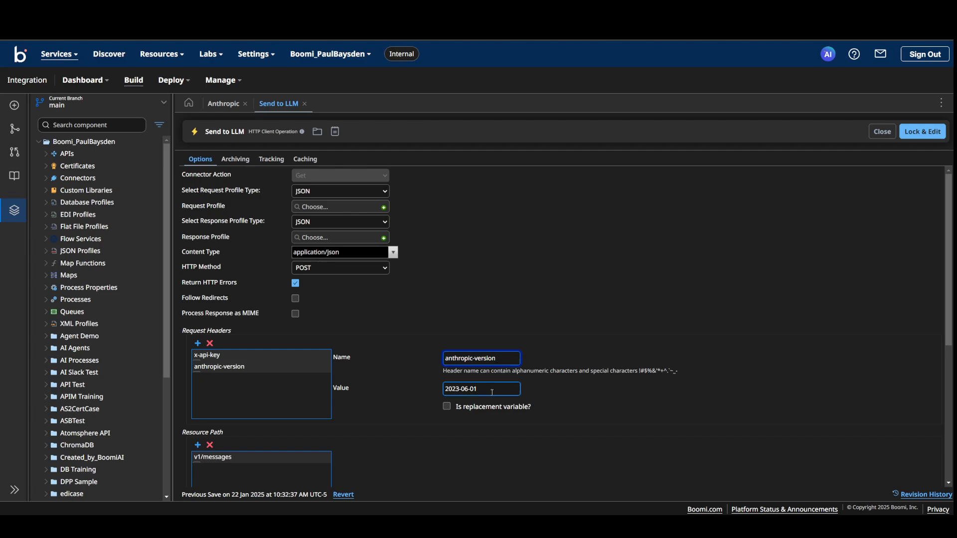
drag(493, 389, 423, 397)
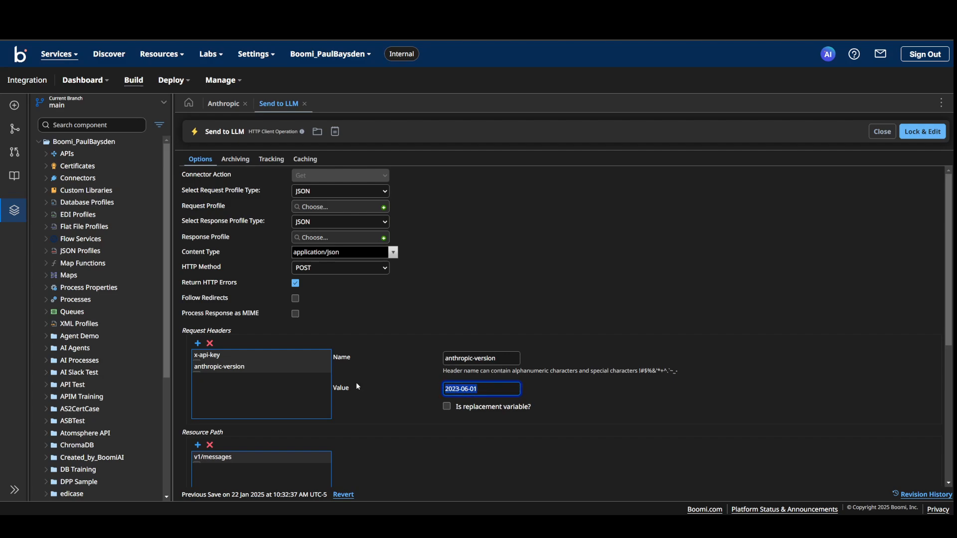
scroll(357, 384, down, 3)
click(249, 364)
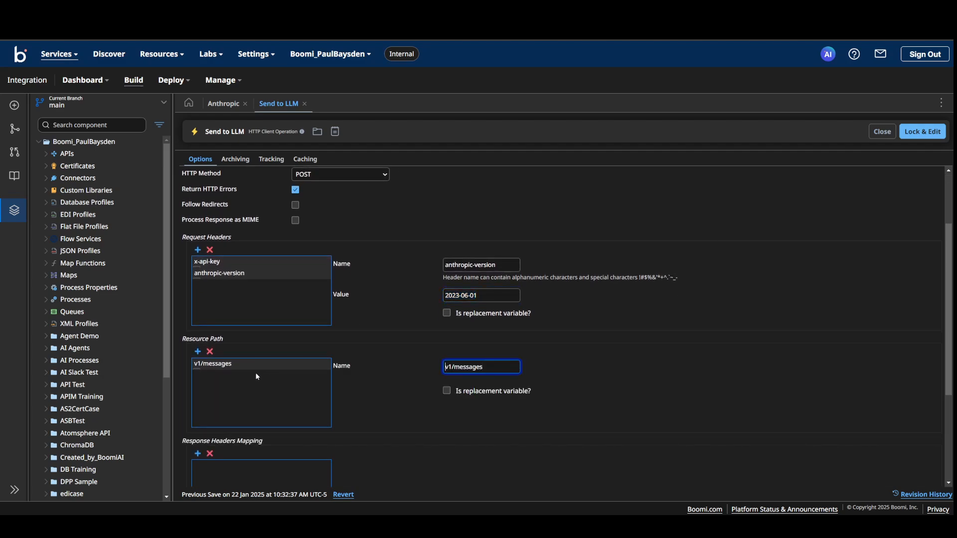
scroll(261, 378, down, 2)
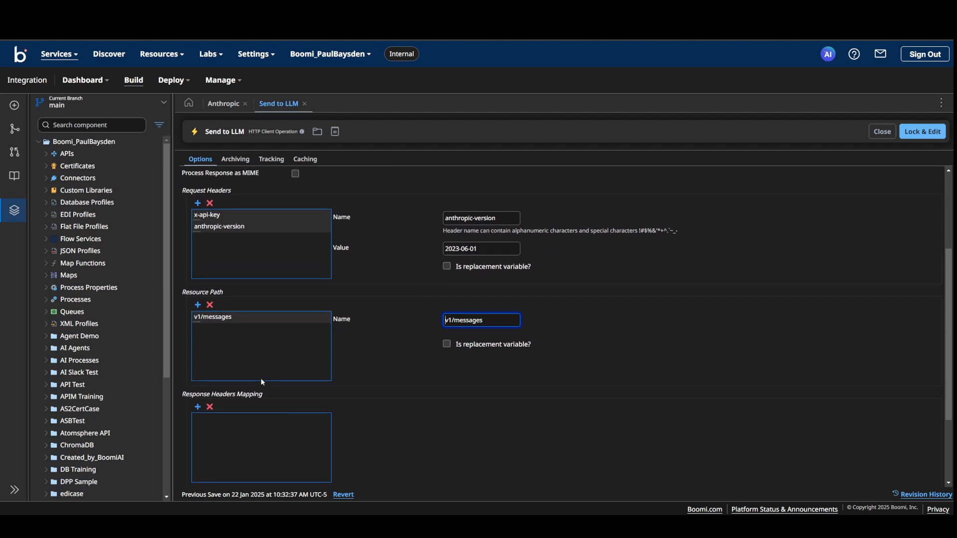
scroll(261, 377, up, 5)
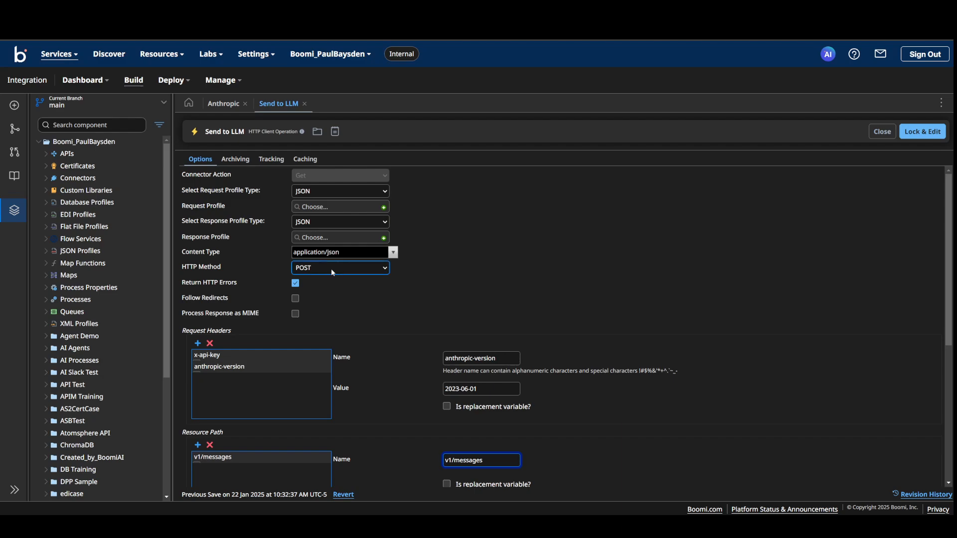
click(304, 104)
click(648, 177)
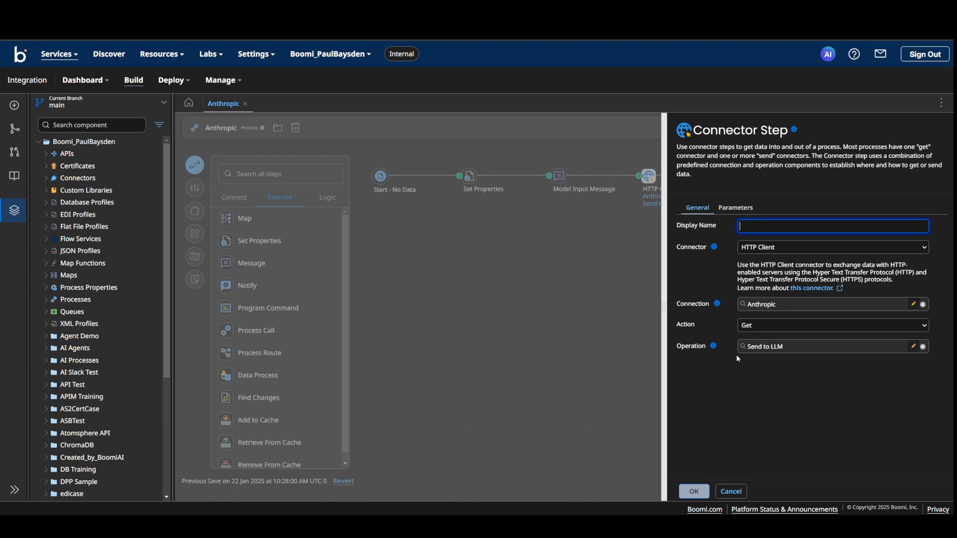
click(565, 378)
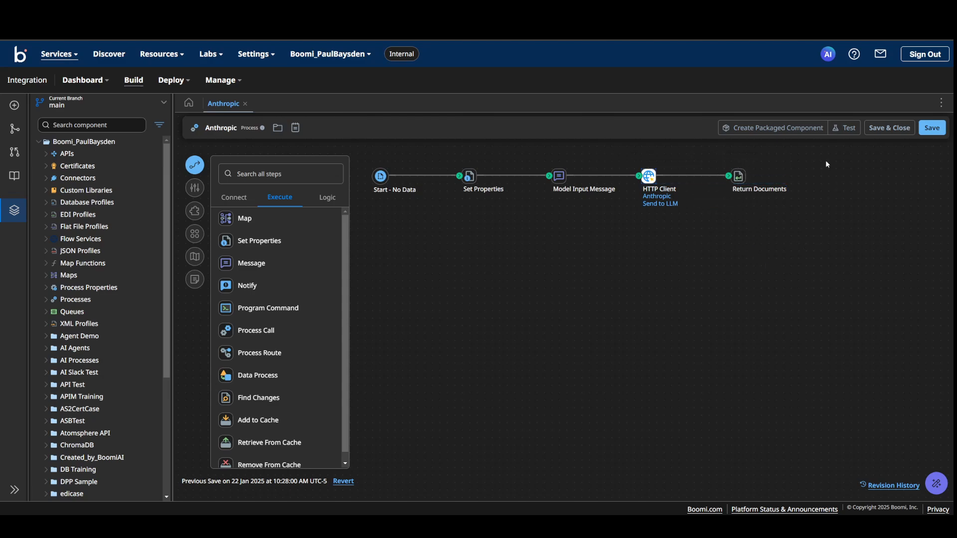
- Run a new test of the Anthropic process
click(846, 128)
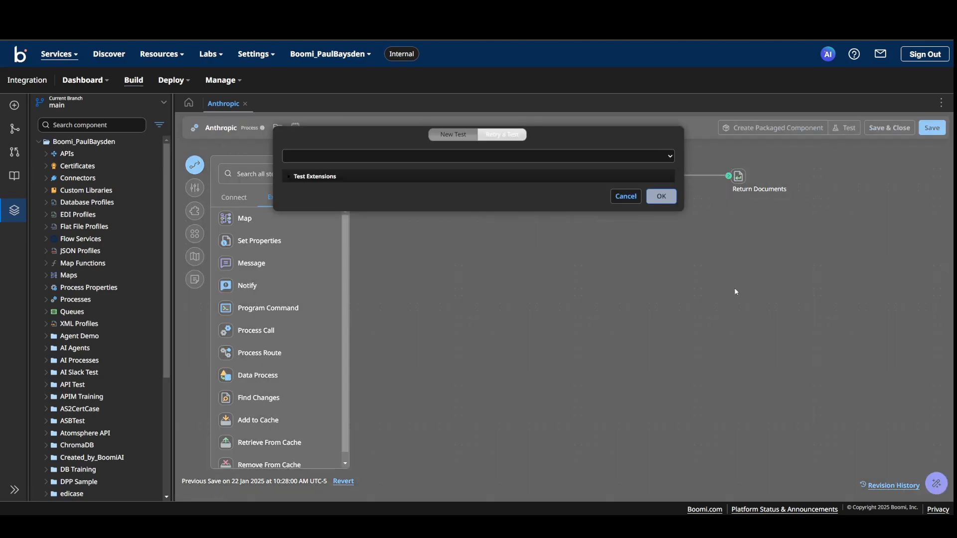
click(665, 197)
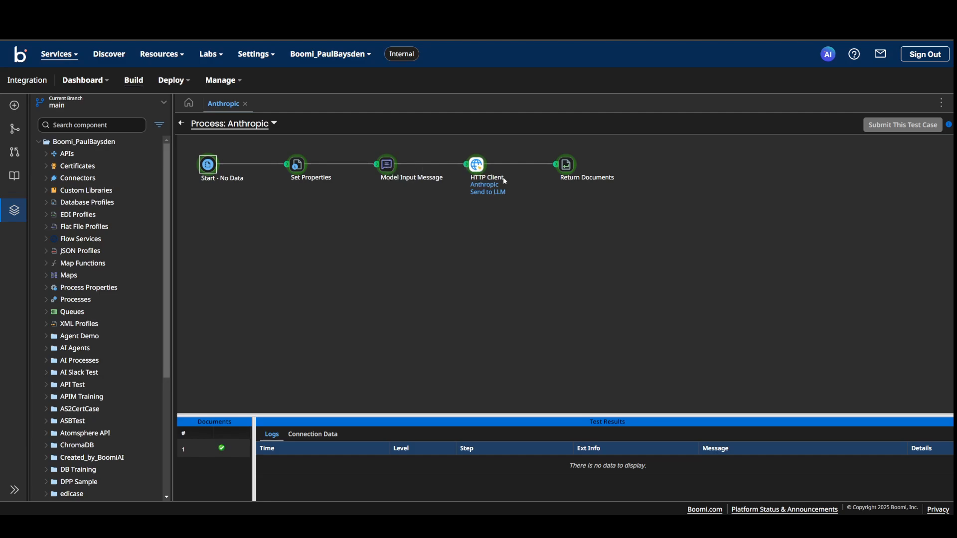
- View the source document of the Return Documents step, examine the model's response text, and close the document viewer
click(567, 168)
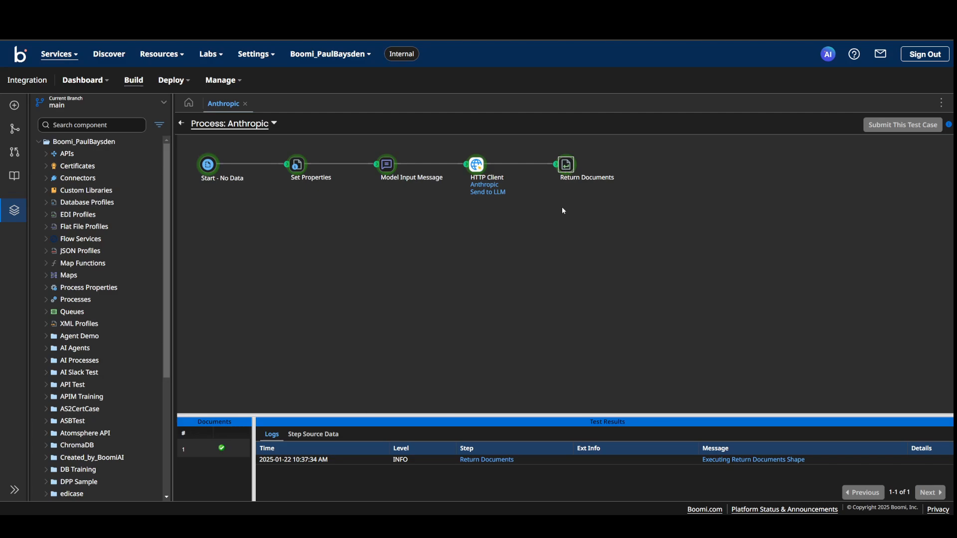
click(313, 435)
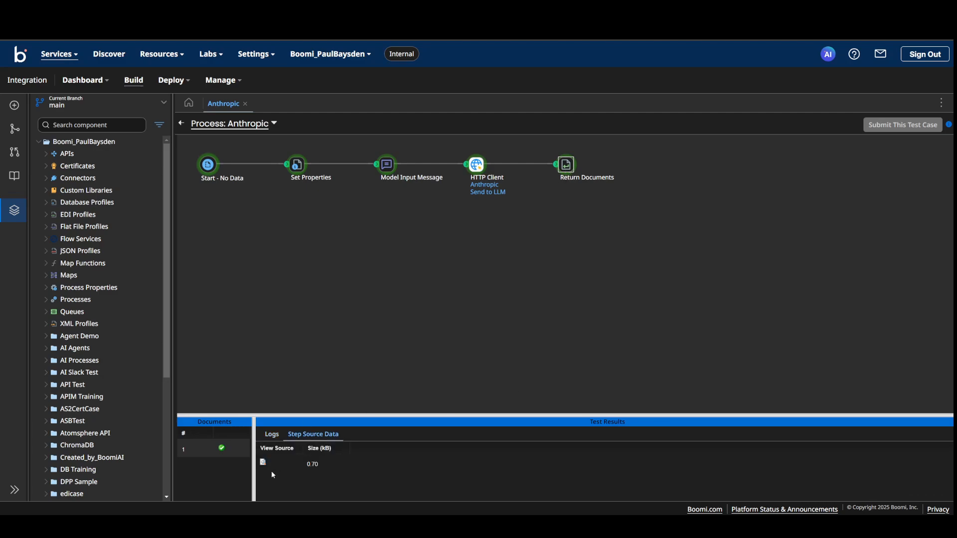
click(263, 463)
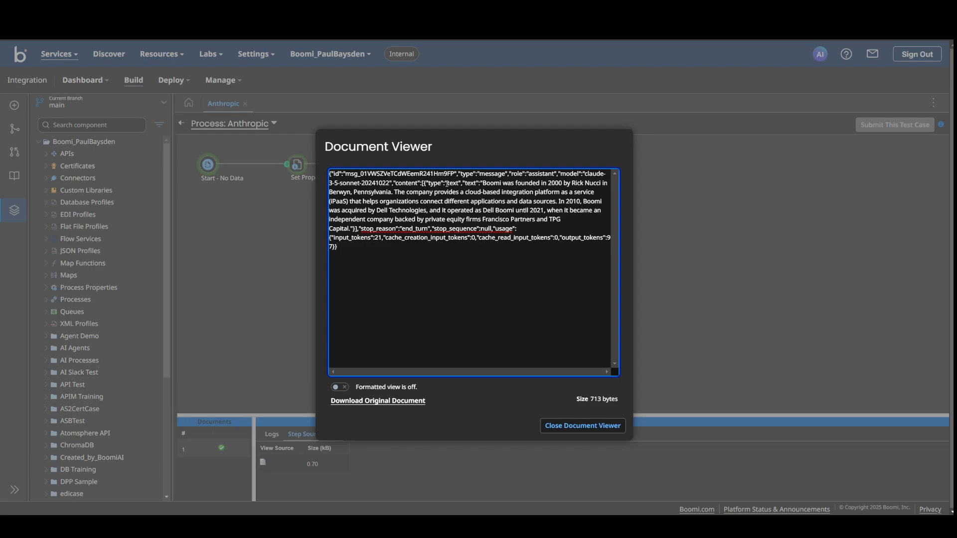
drag(397, 183, 534, 235)
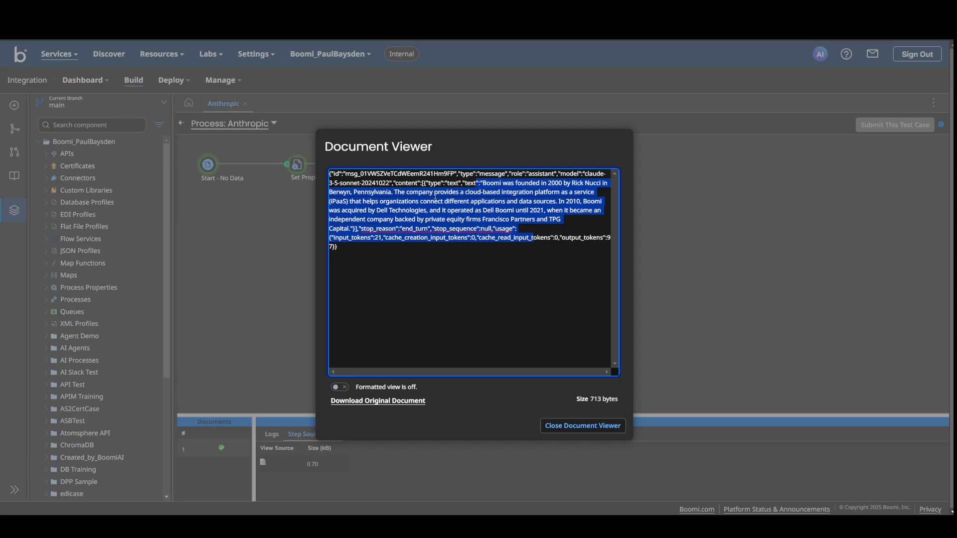
click(225, 314)
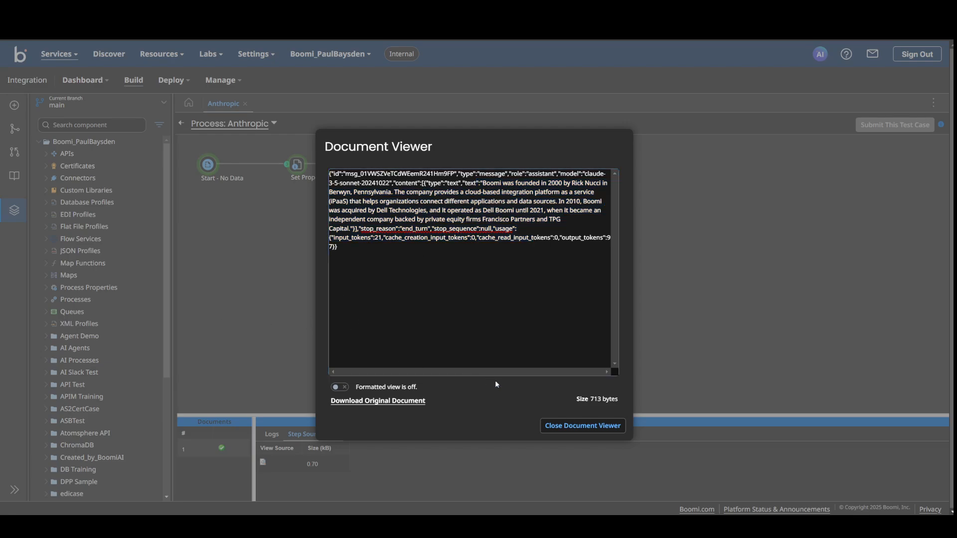
click(573, 425)
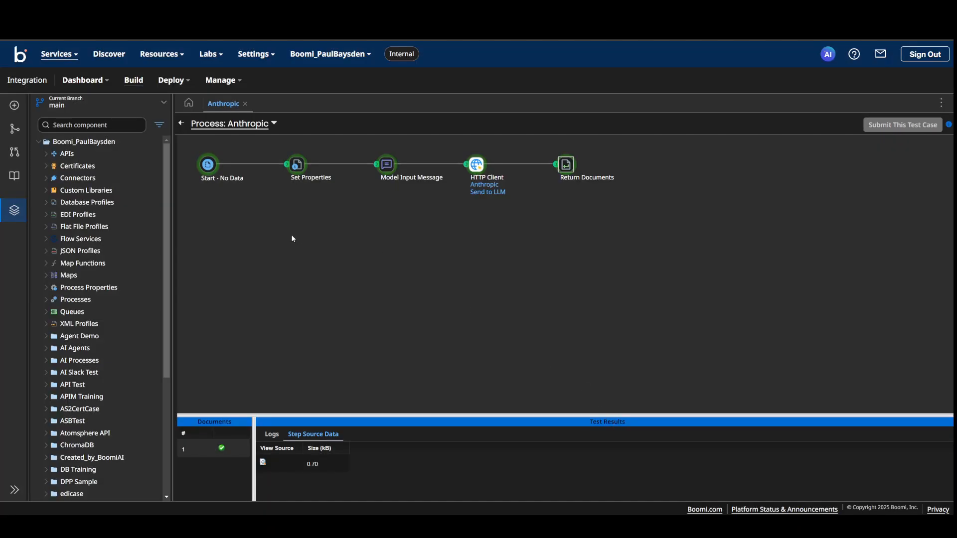